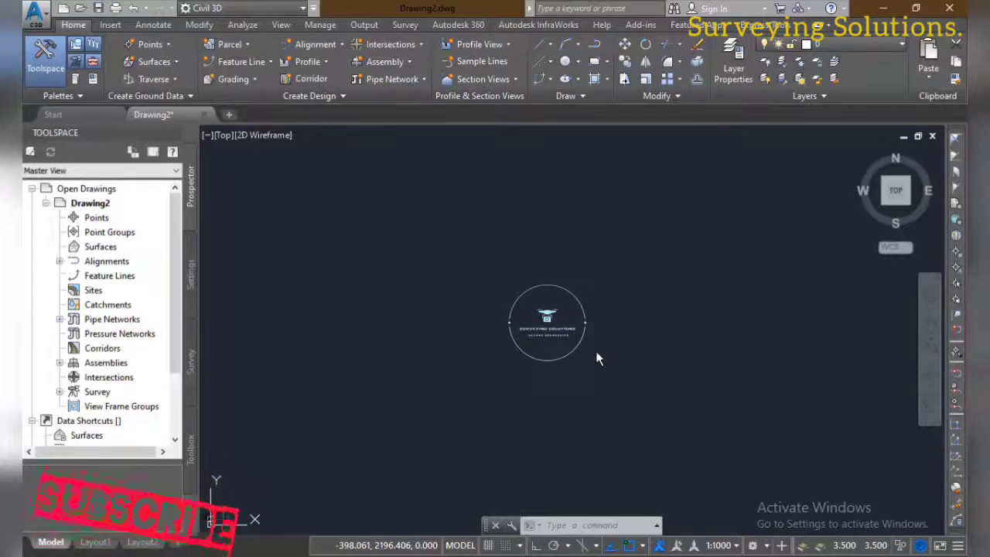
Switch to Notepad to check the copied _pline command and coordinate list in the Points file, and return to Civil 3D
key(Escape)
key(Escape)
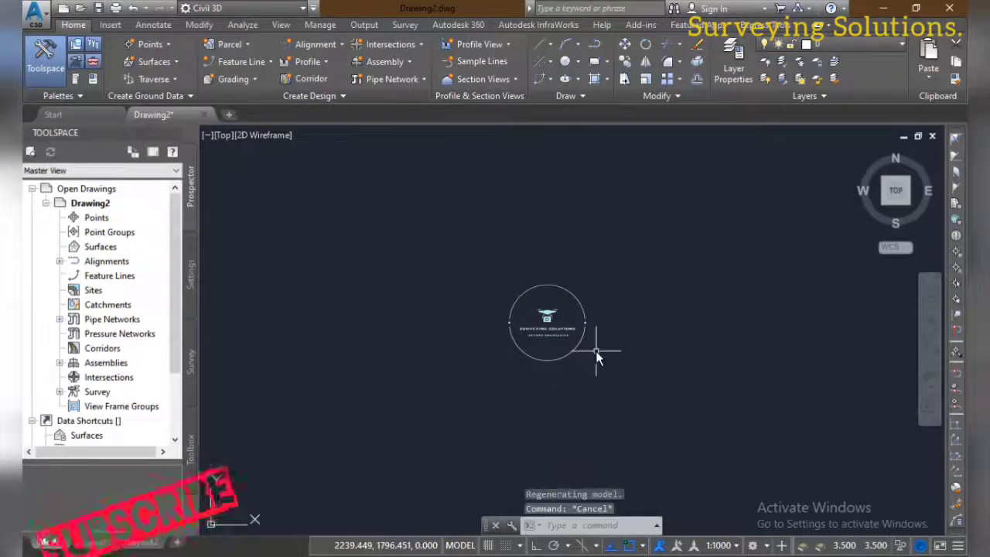
key(Escape)
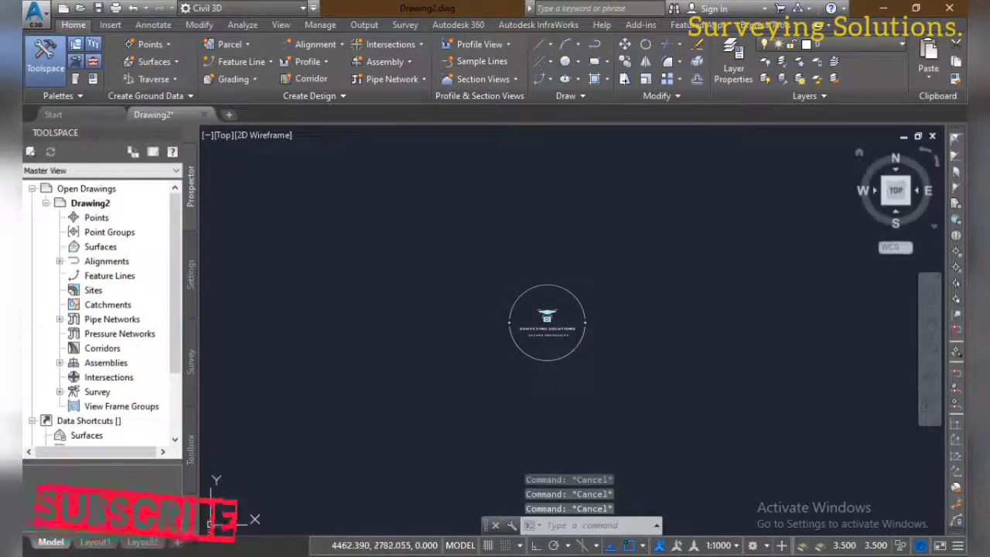
key(alt+Tab)
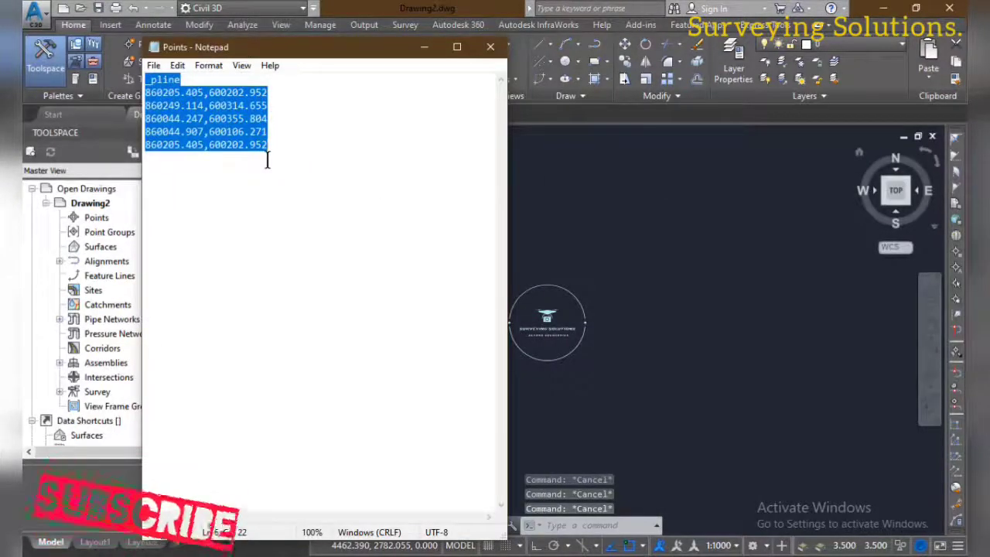
click(641, 234)
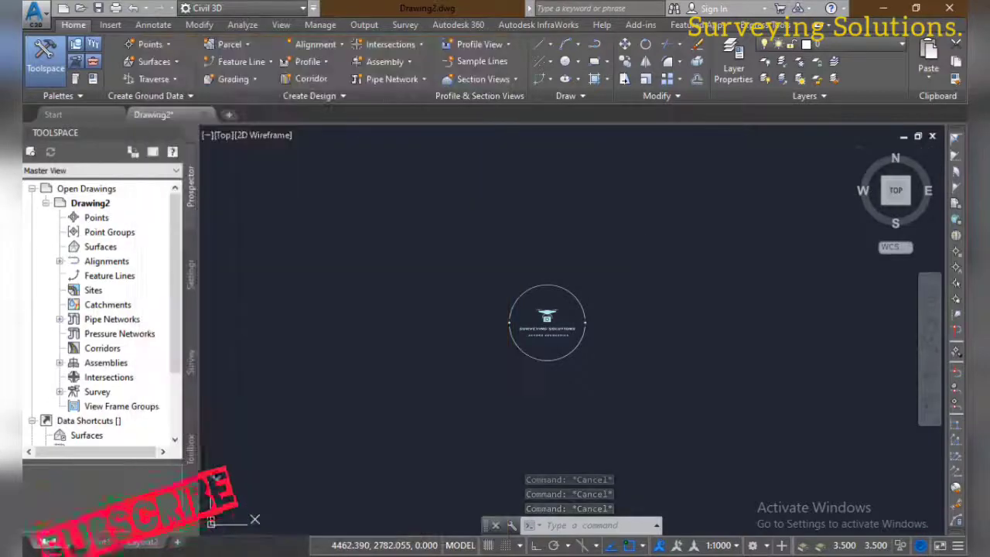
Configure the drawing units with the UNITS command to measure angles clockwise from a North base angle
text(UN)
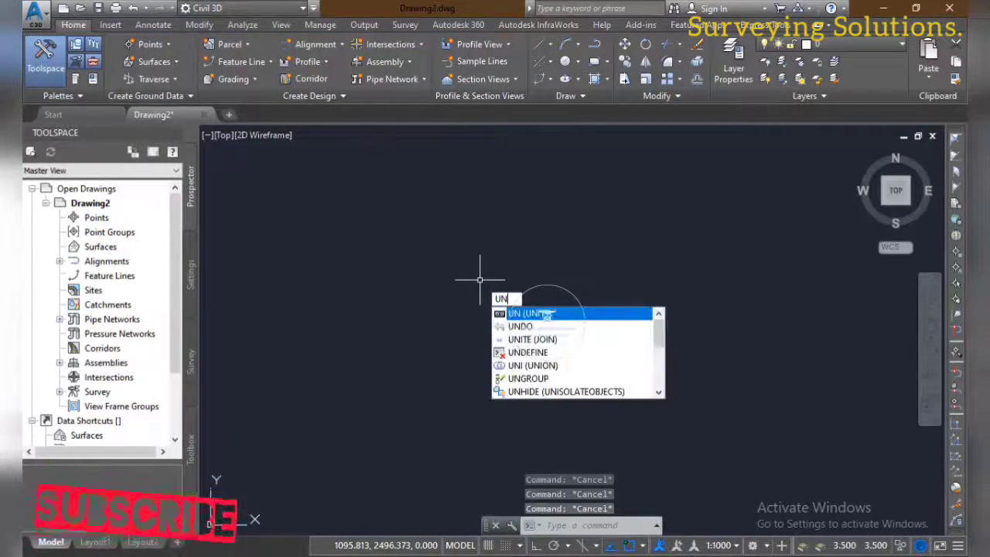
text(I)
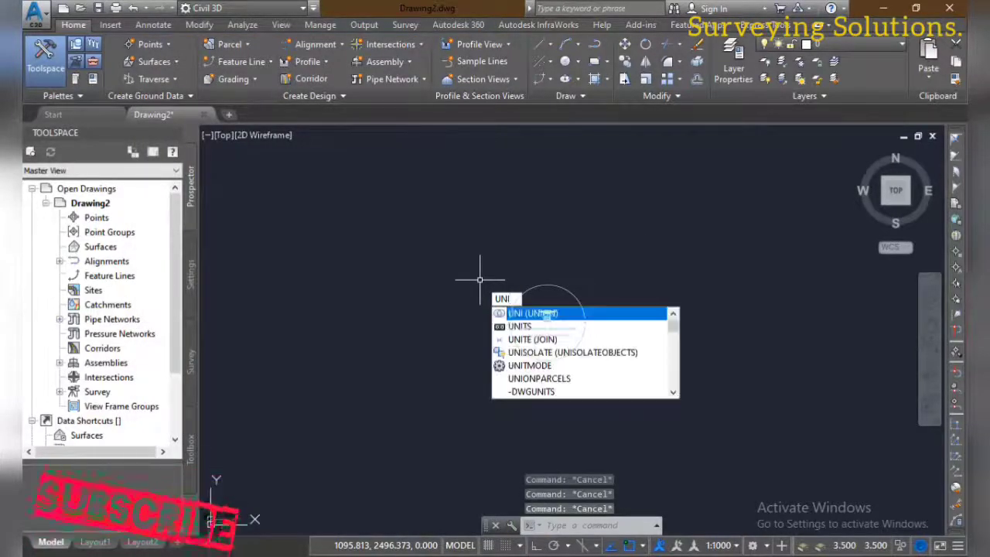
text(TS)
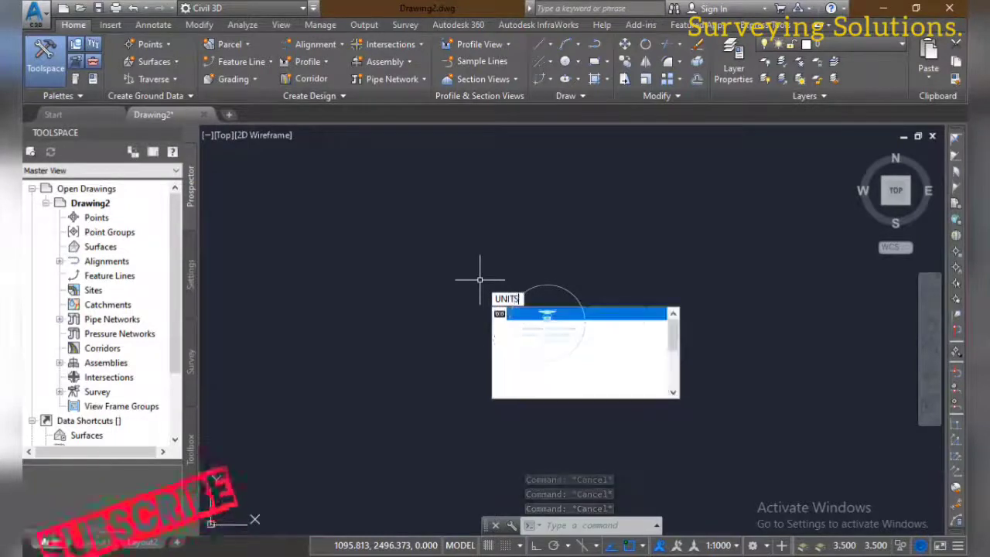
key(Return)
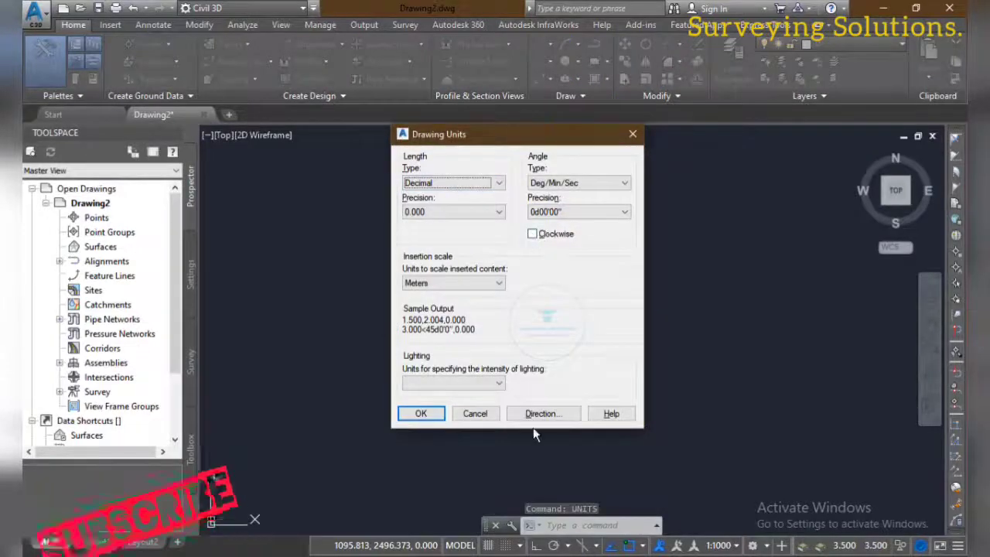
click(532, 234)
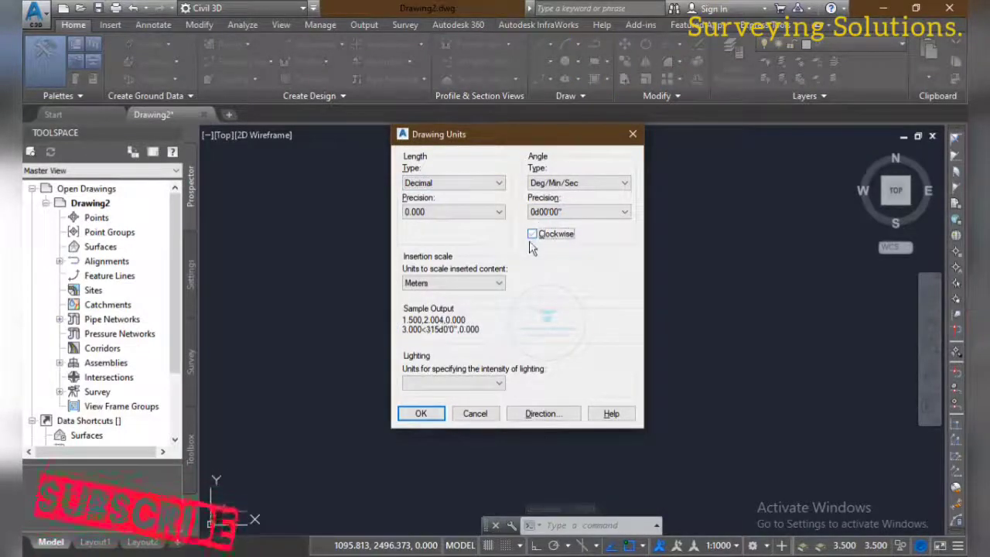
click(541, 413)
click(446, 247)
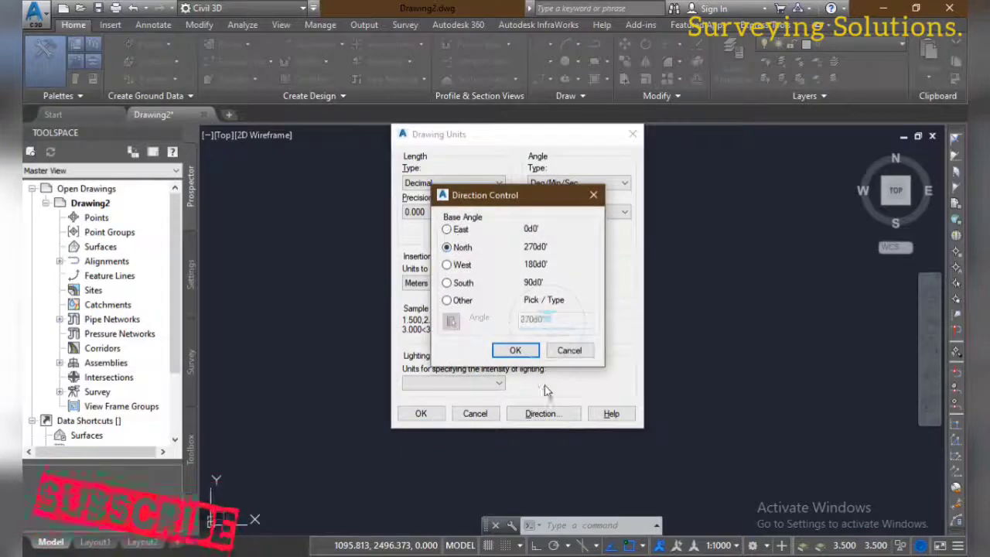
click(516, 351)
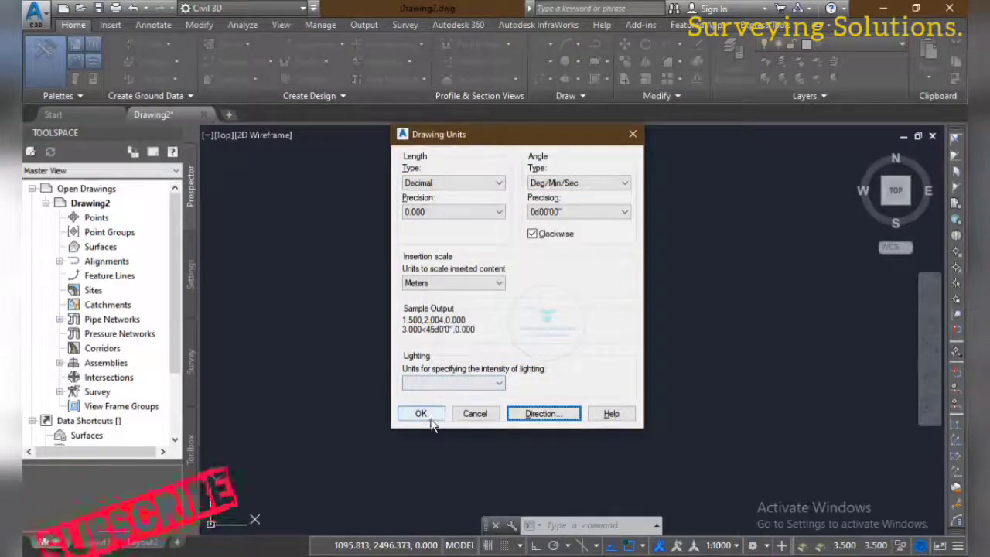
click(424, 414)
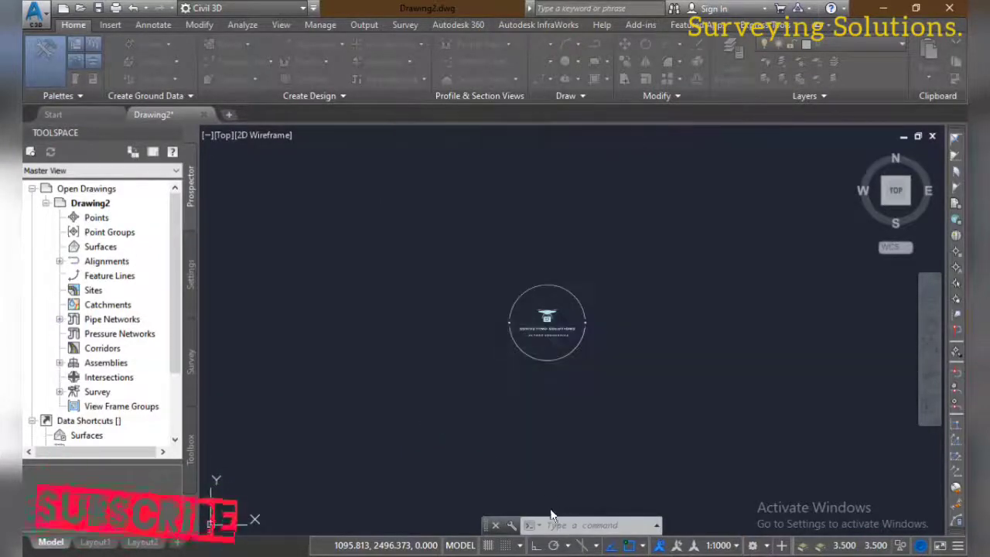
Try to draw the boundary polyline by pasting the copied _pline command and coordinates at the command line
click(555, 526)
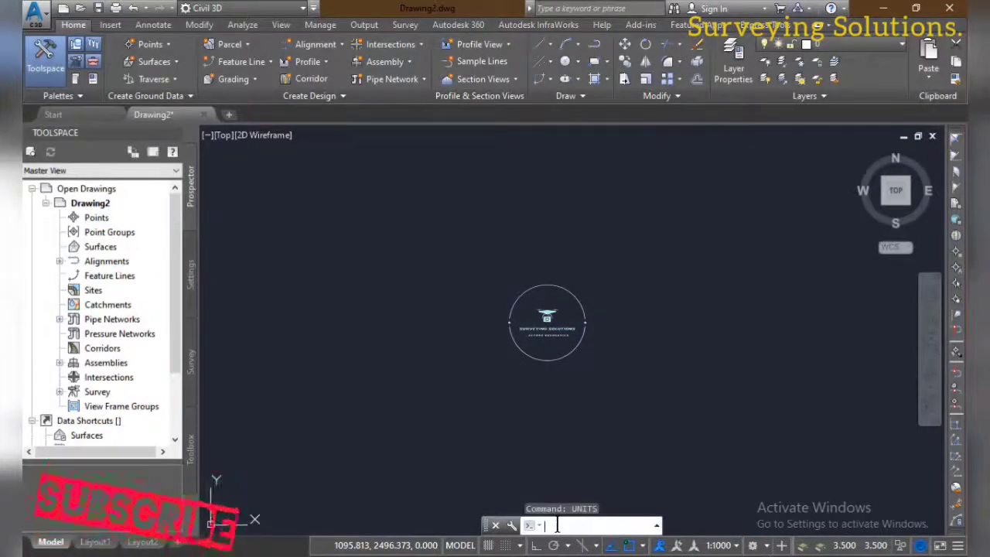
right_click(557, 526)
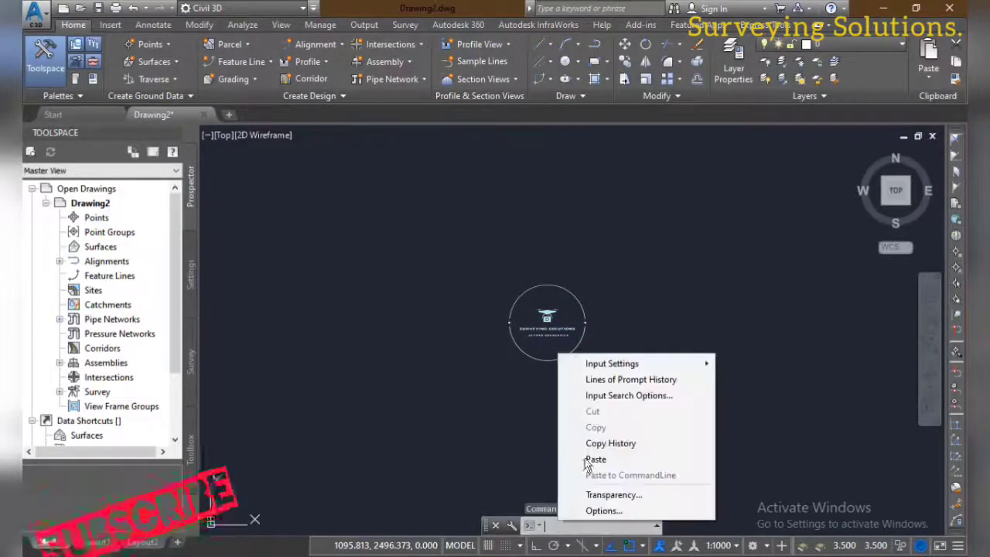
click(590, 459)
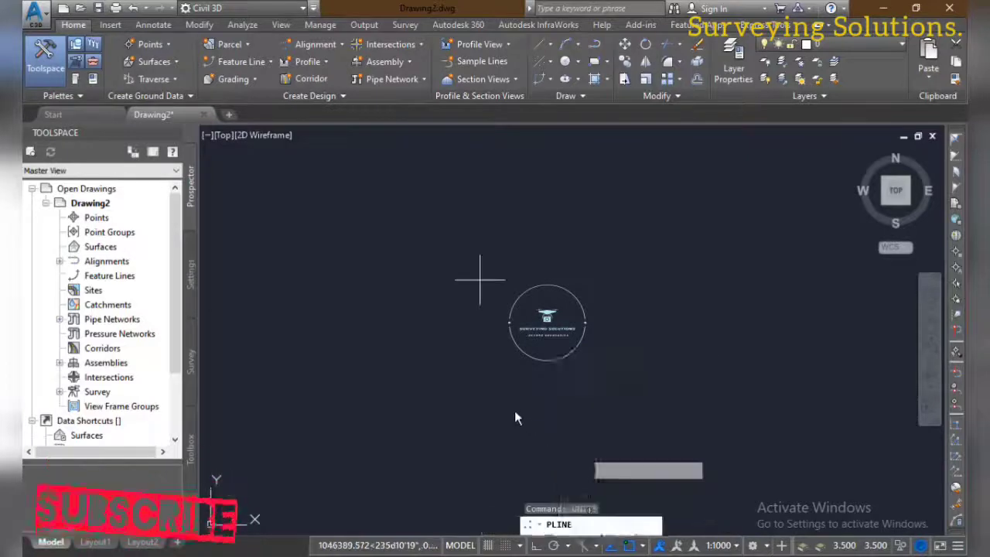
key(Escape)
key(Escape)
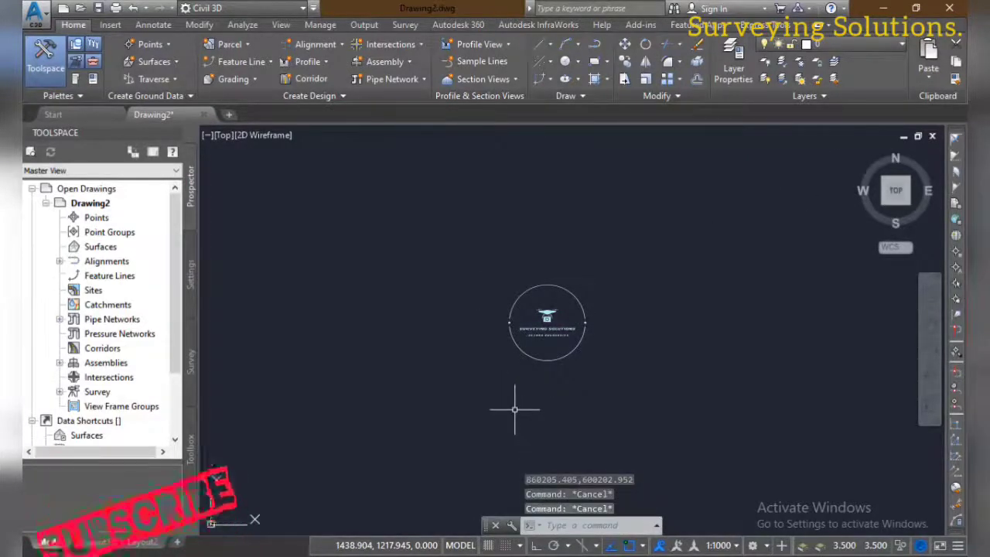
Zoom to the drawing extents and erase the open boundary polyline
text(z)
key(Return)
text(e)
key(Return)
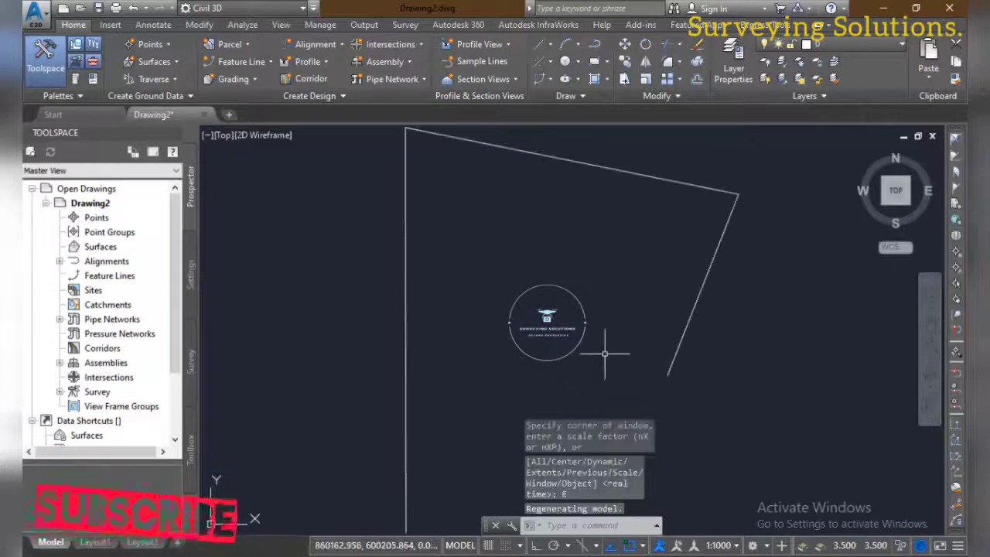
scroll(629, 326, down, 5)
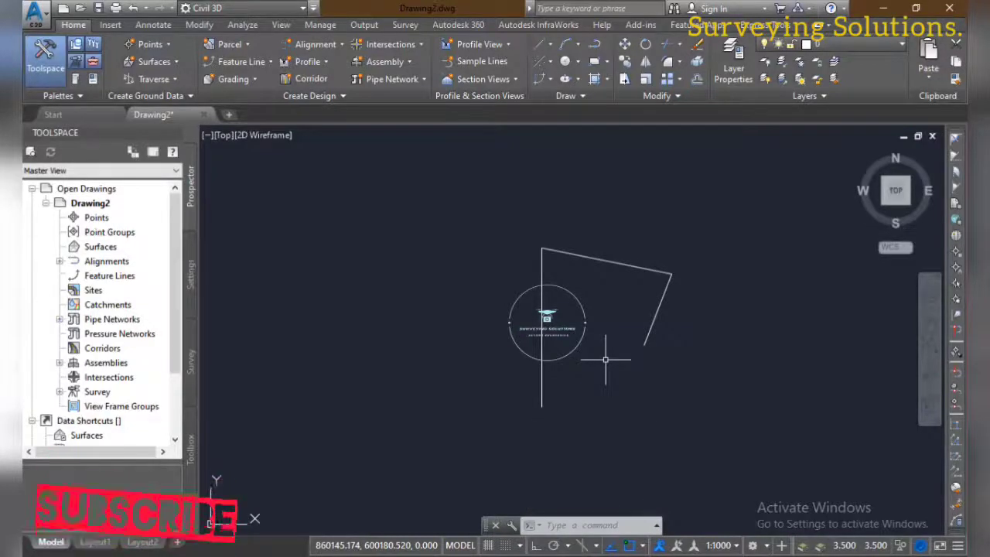
key(ctrl+a)
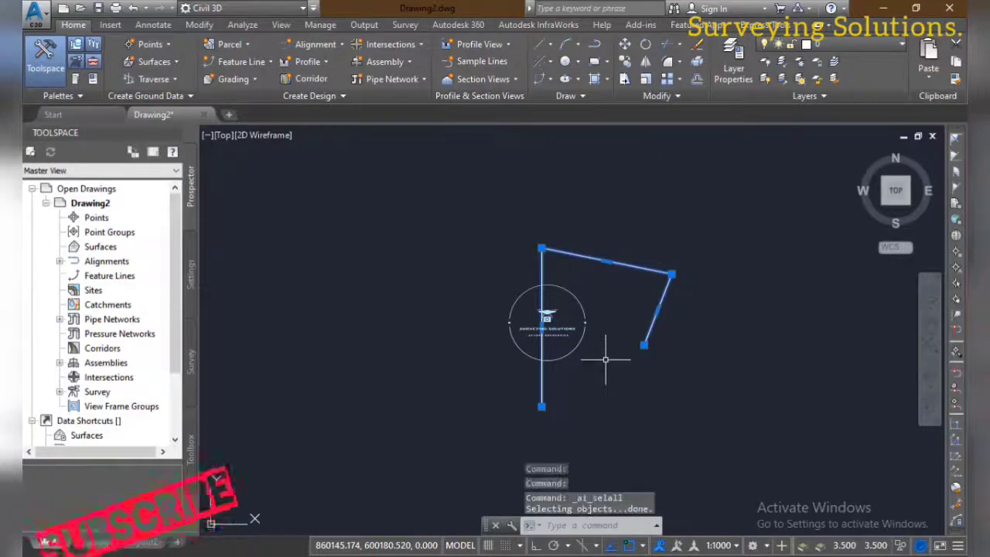
key(Delete)
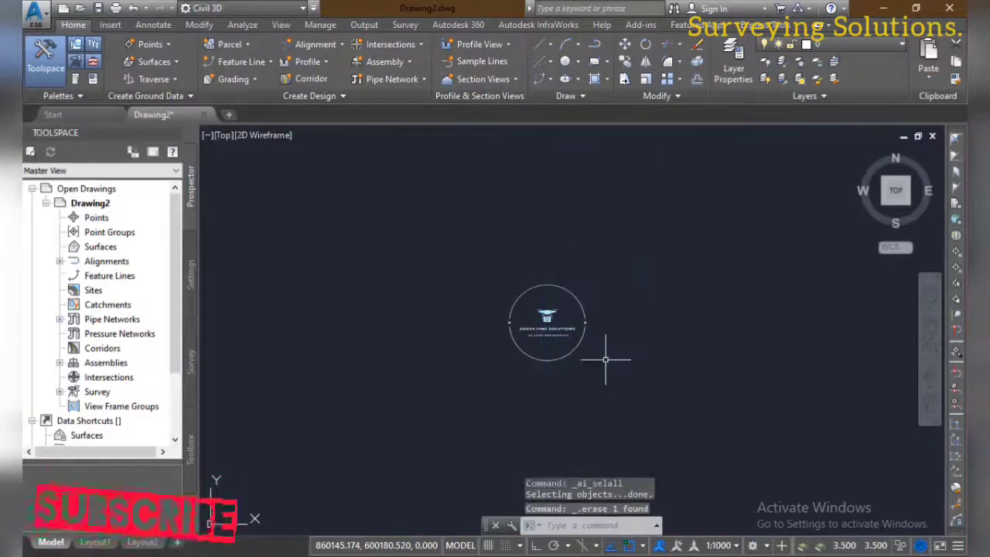
Draw the boundary polyline from the pasted _pline coordinate list, entering 860205.405,600202.952 as the closing point and ending the command
right_click(566, 525)
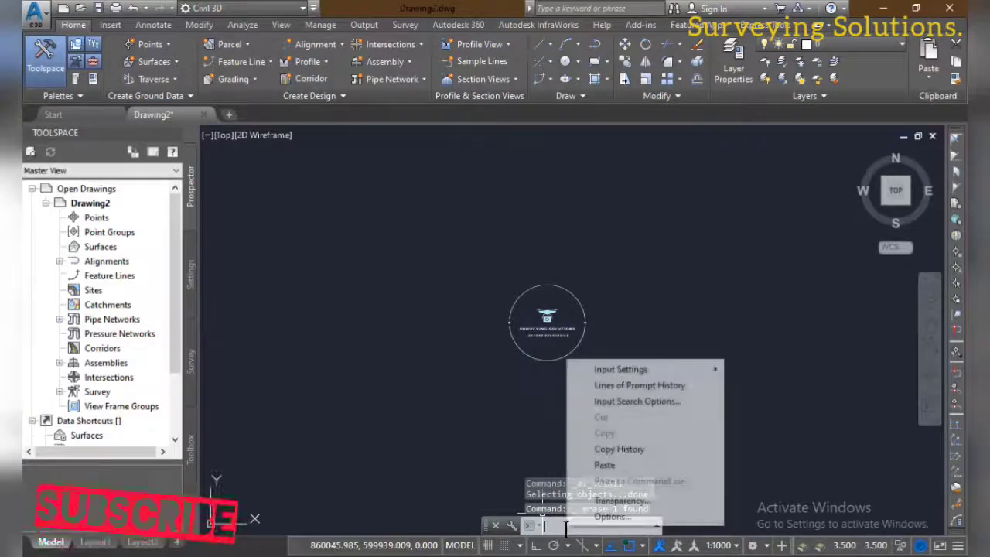
click(617, 467)
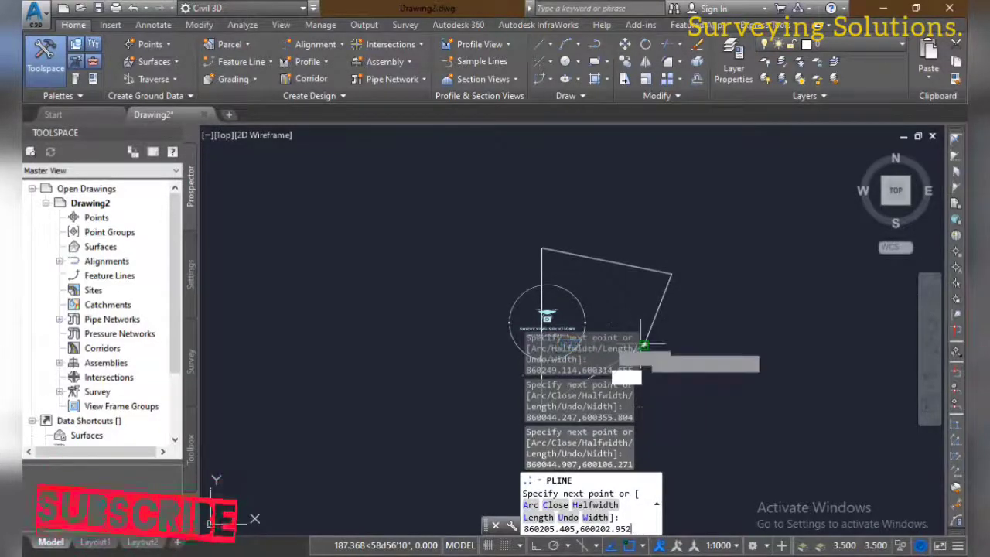
key(Return)
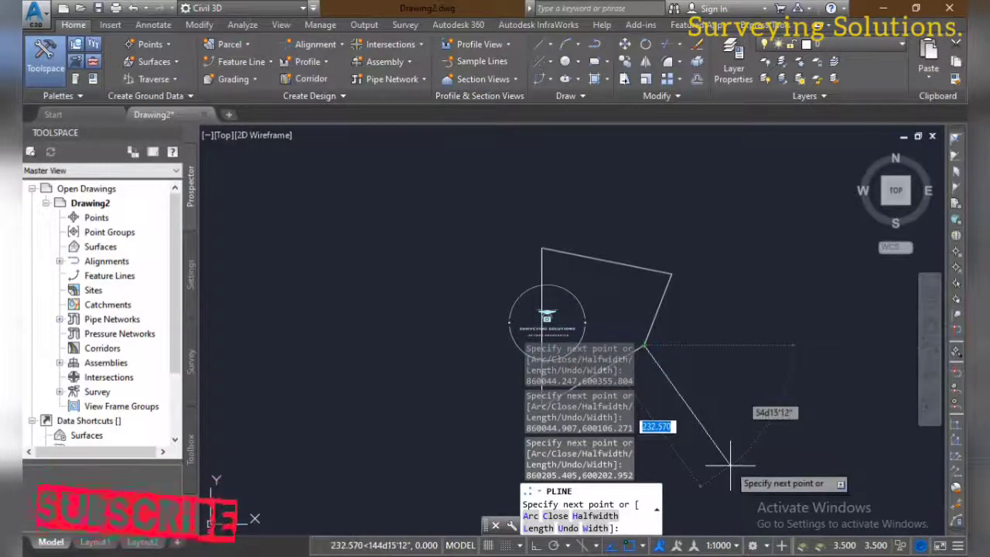
key(Return)
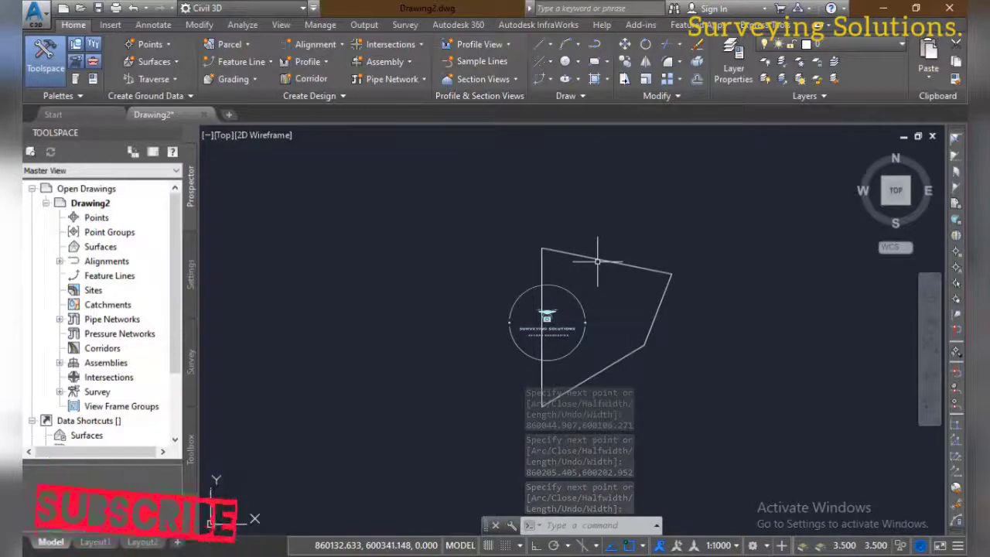
key(Escape)
key(Escape)
key(Escape)
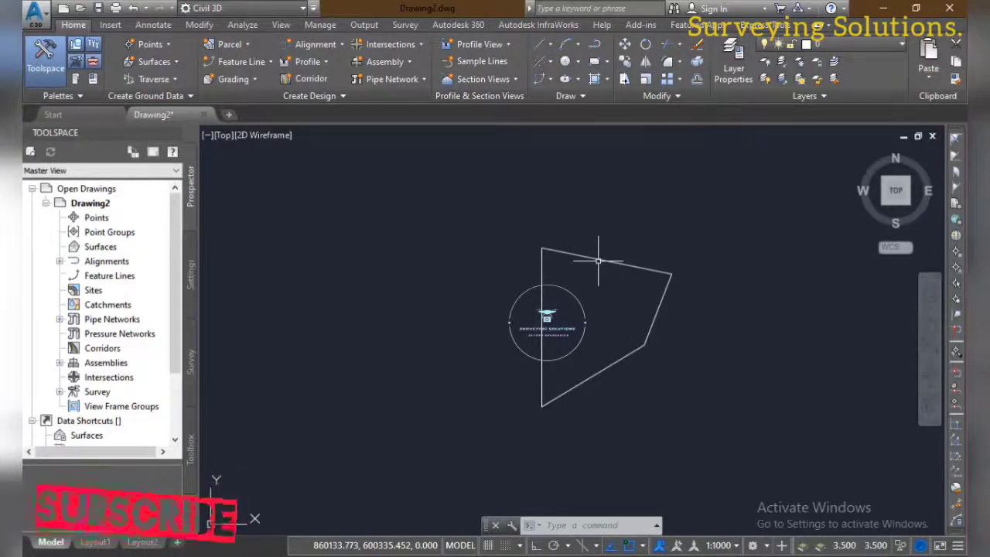
key(Escape)
key(Escape)
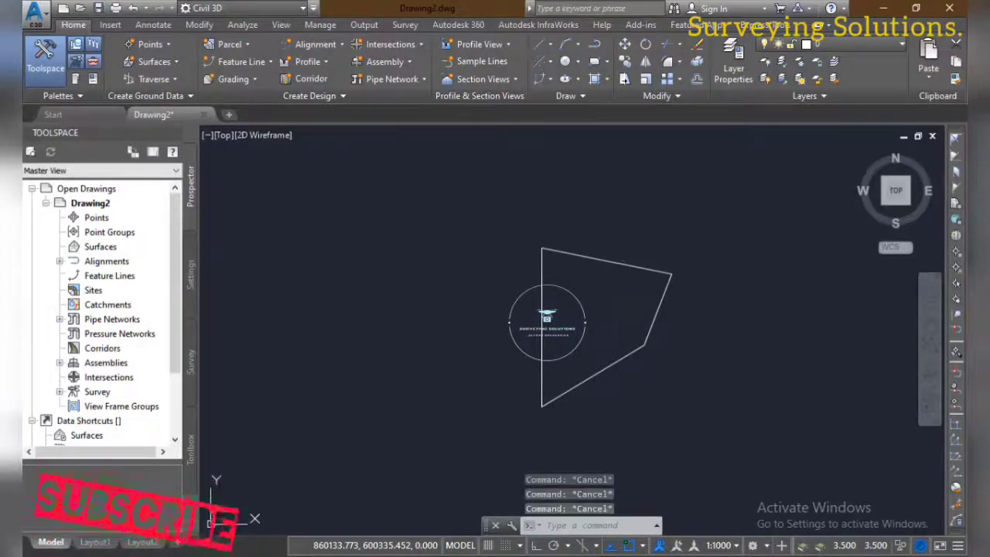
Assign the Minna.UTM-32N coordinate system to the drawing with MAPCSASSIGN, searching the list for NIG
scroll(596, 305, up, 2)
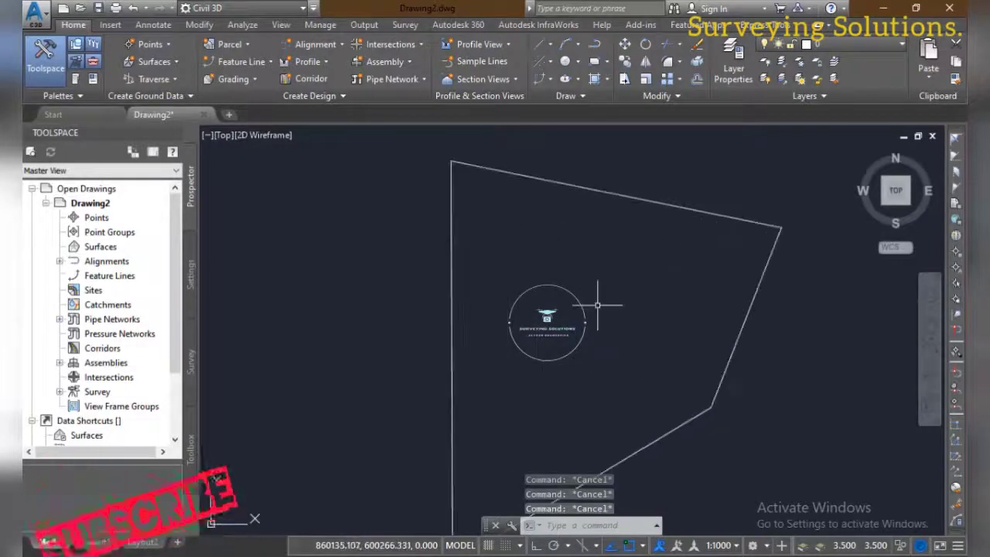
scroll(597, 304, down, 1)
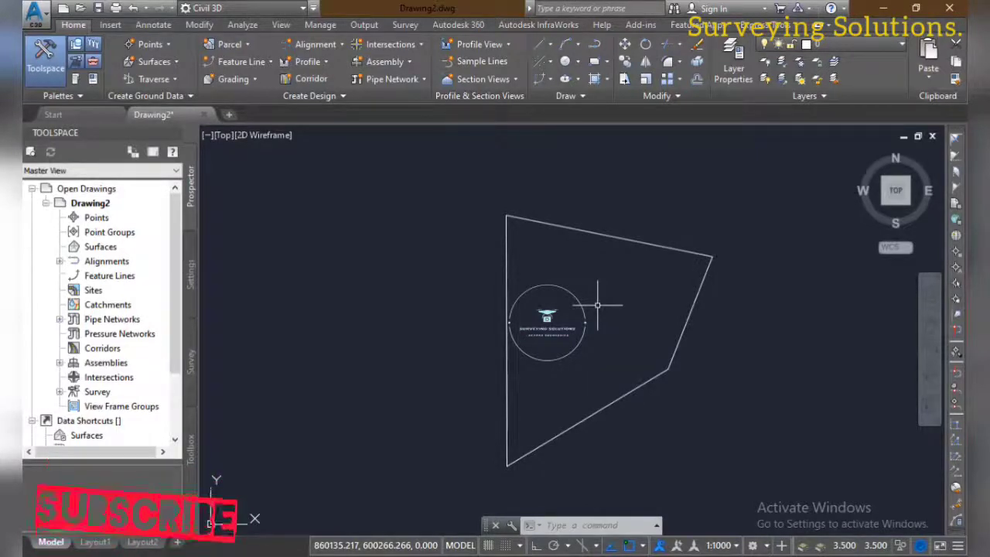
text(MAPCSASSIGN)
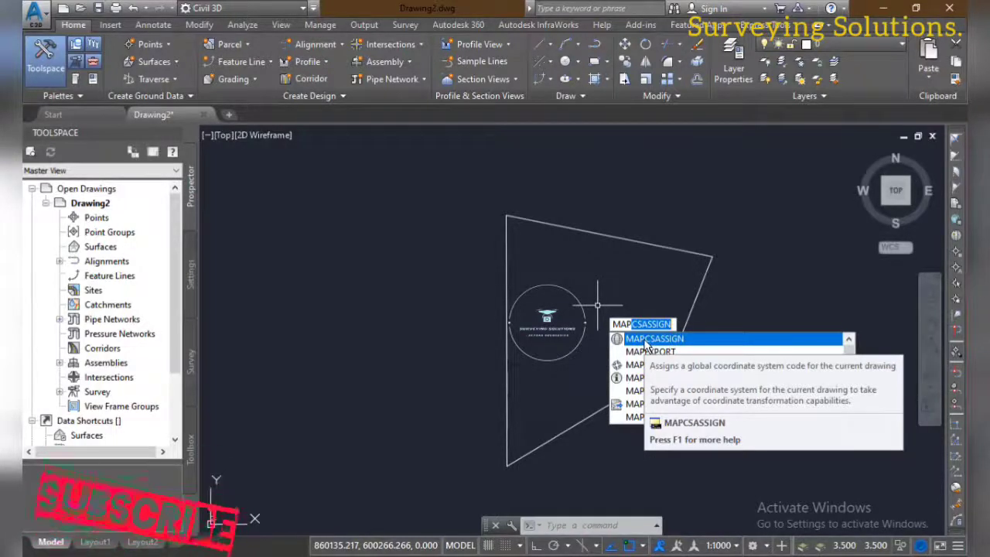
click(647, 339)
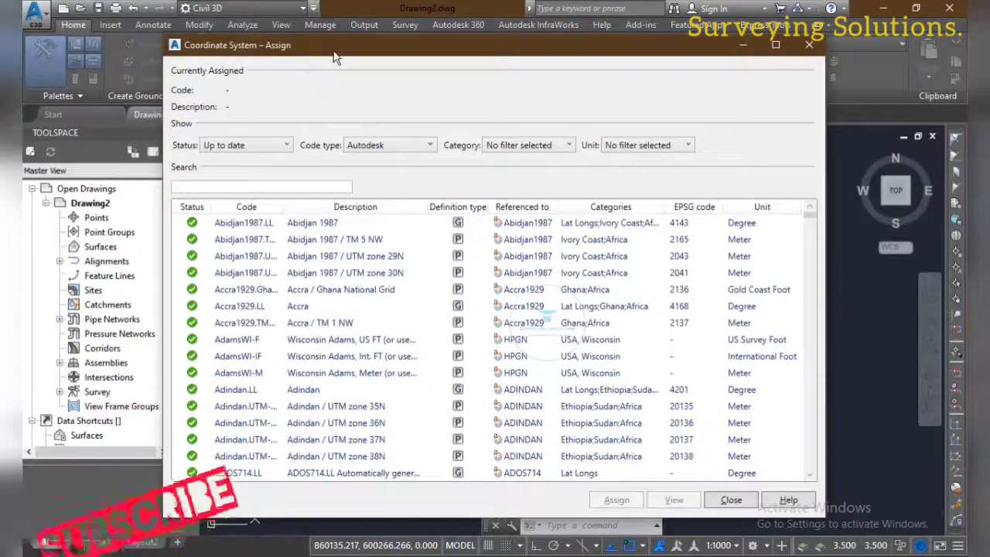
click(193, 186)
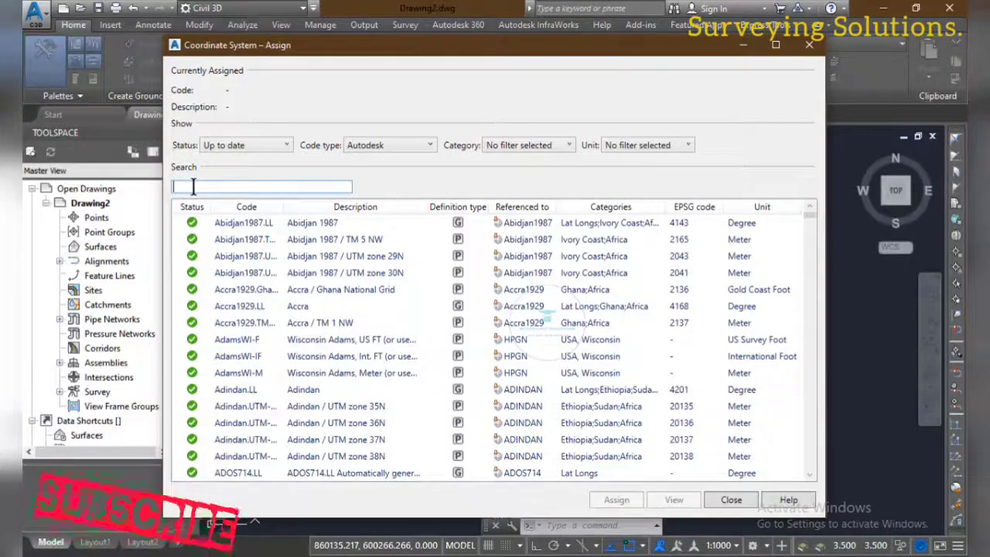
text(N)
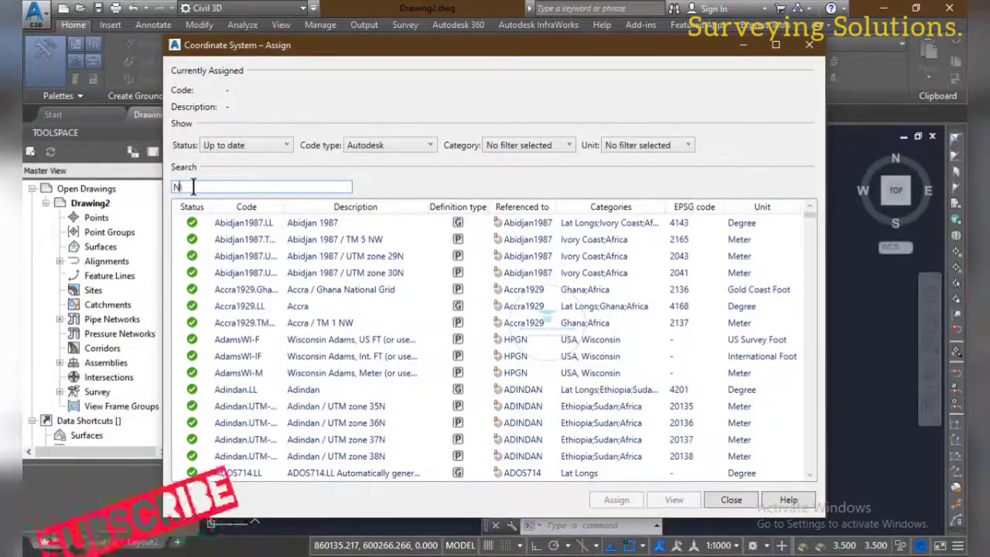
text(IG)
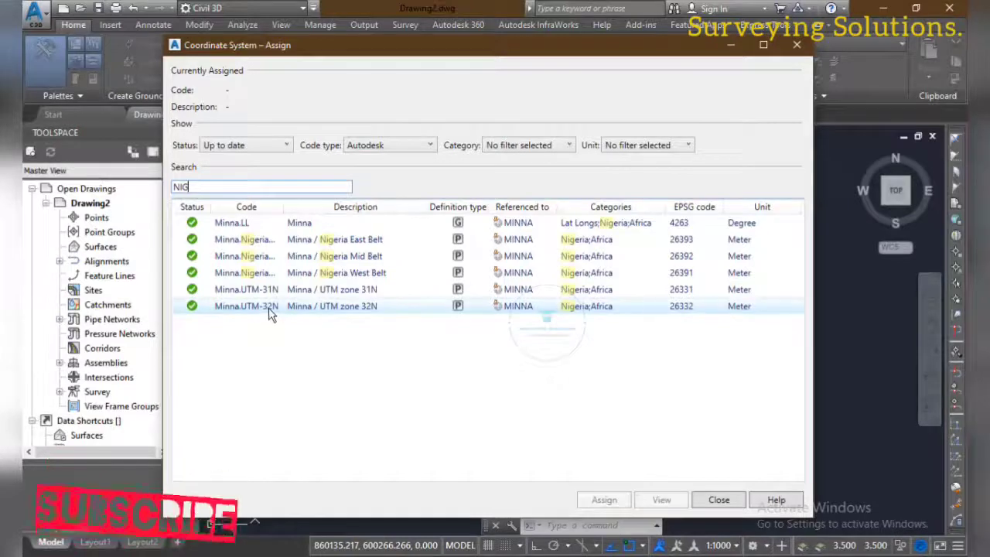
click(268, 308)
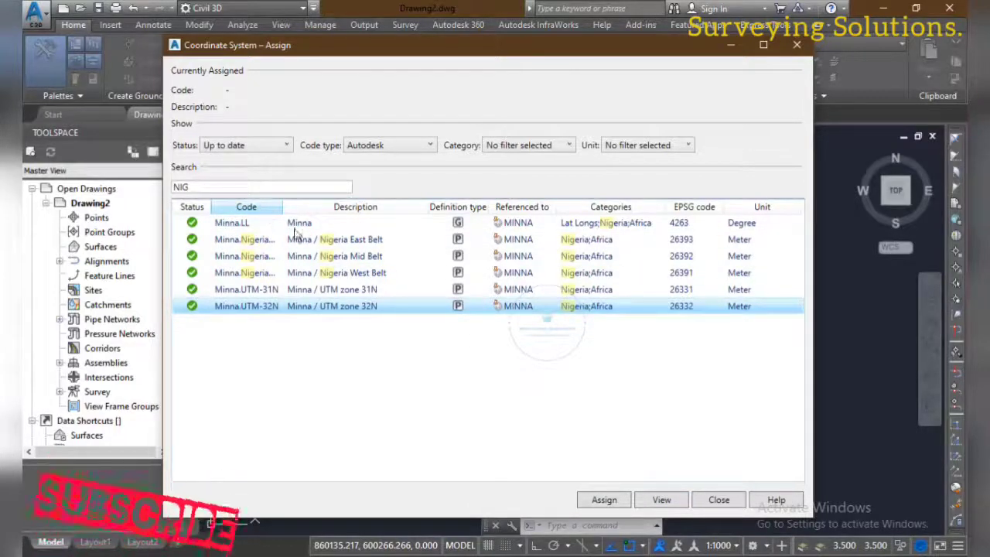
click(607, 500)
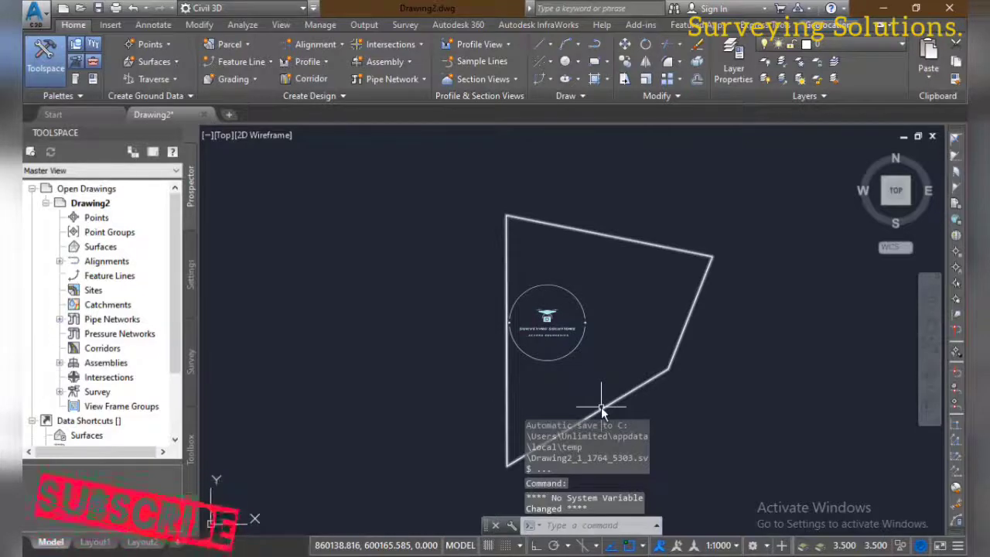
Start MAPEXPORT and set the export file to an ESRI Shapefile named SS TEST in the TTTST folder
mouse_move(601, 407)
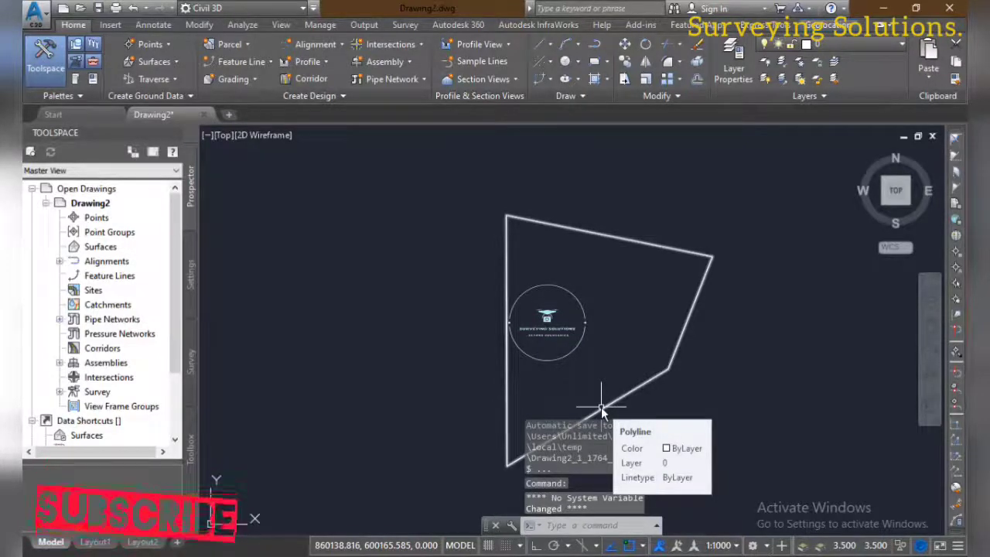
key(Escape)
key(Escape)
key(Escape)
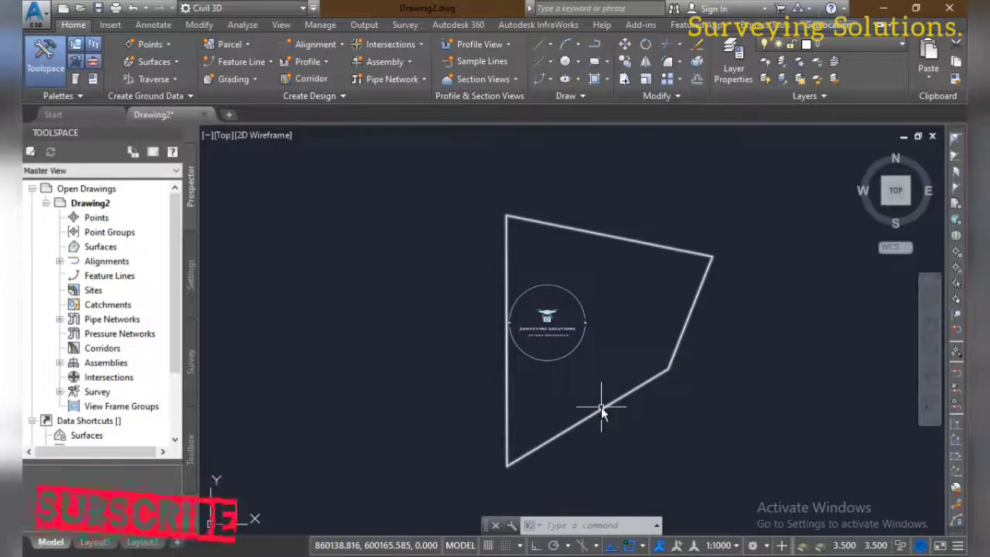
key(Escape)
key(Escape)
key(Escape)
text(MAPCSASSIGN)
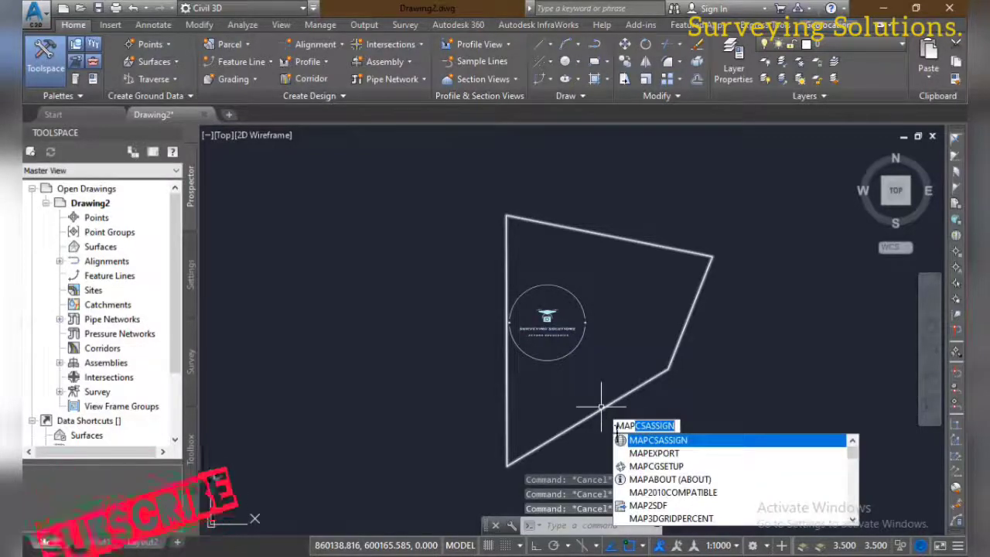
click(663, 453)
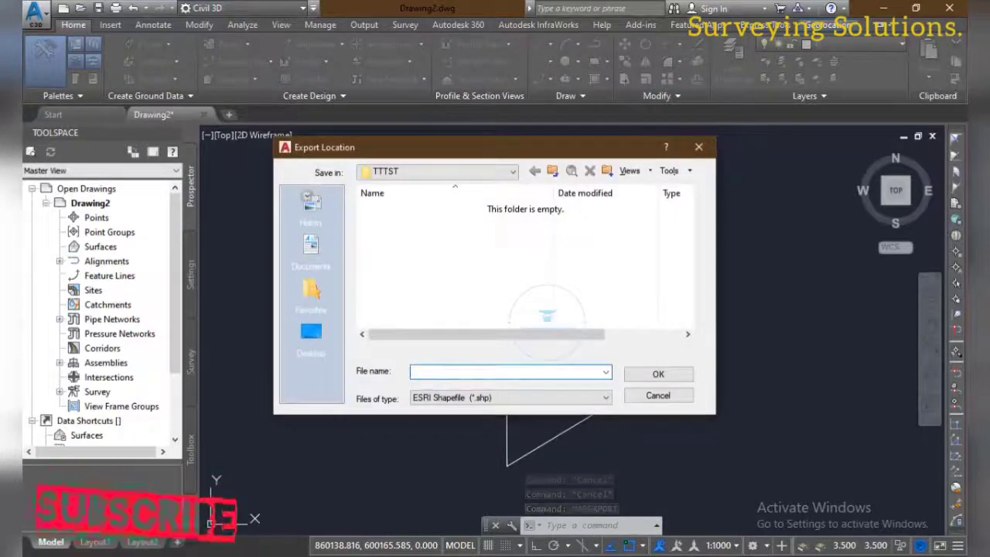
click(587, 399)
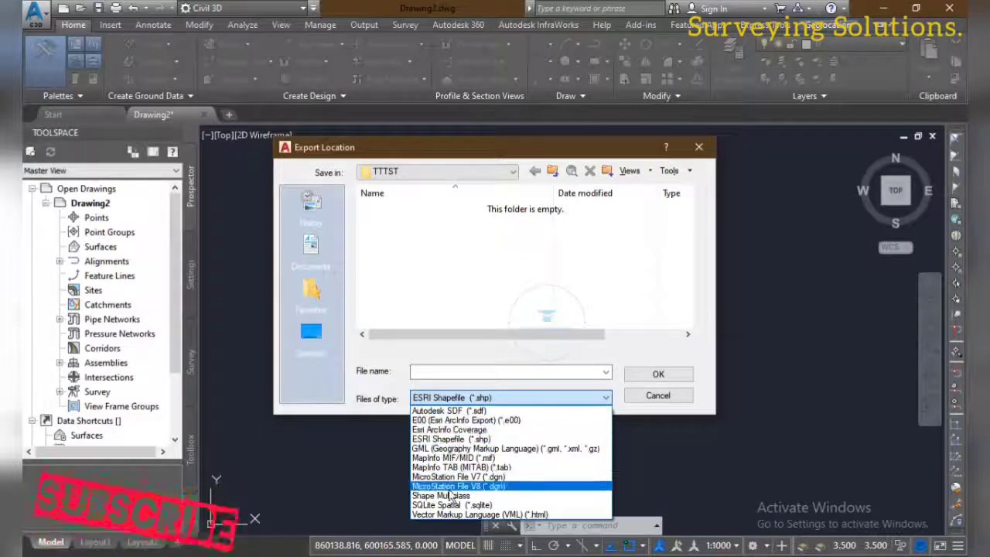
click(466, 440)
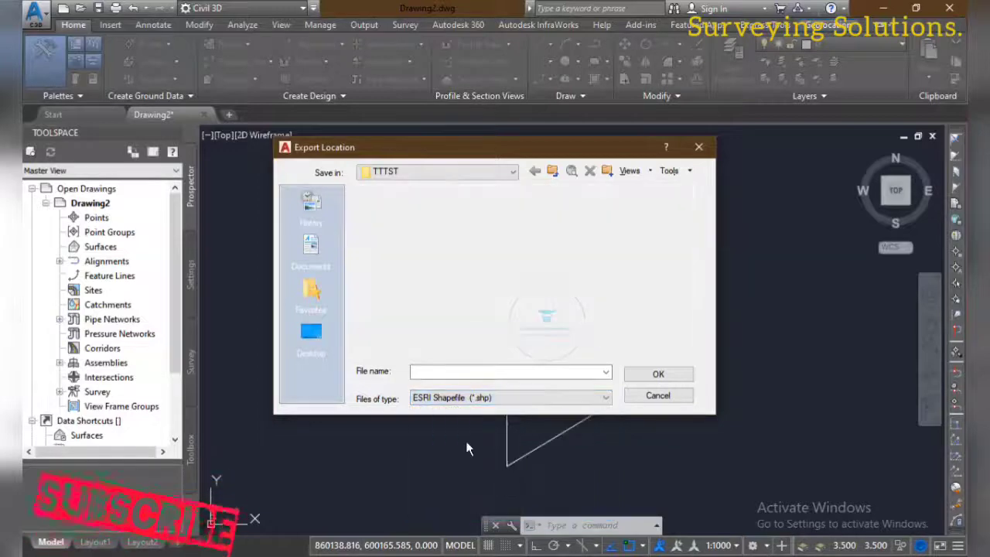
click(464, 372)
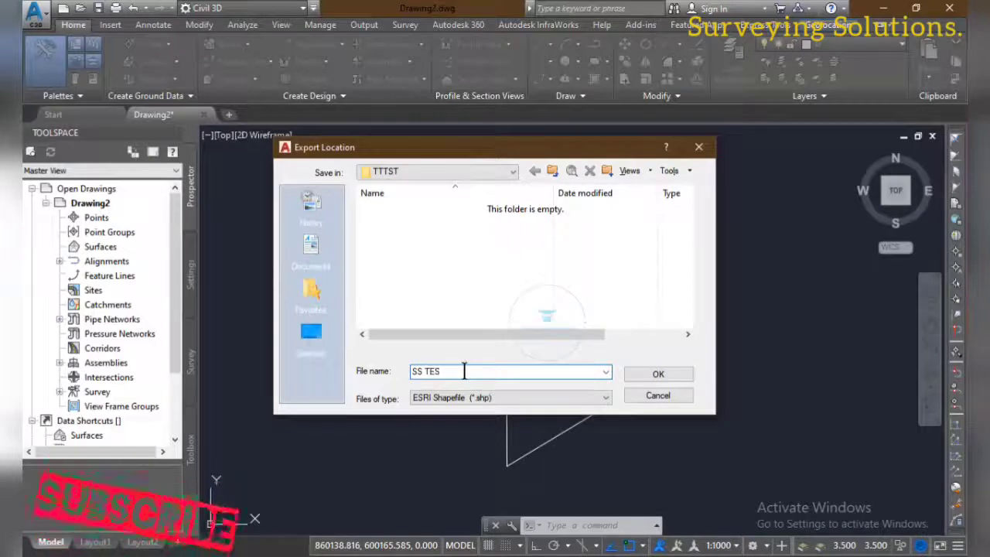
text(SS TEST)
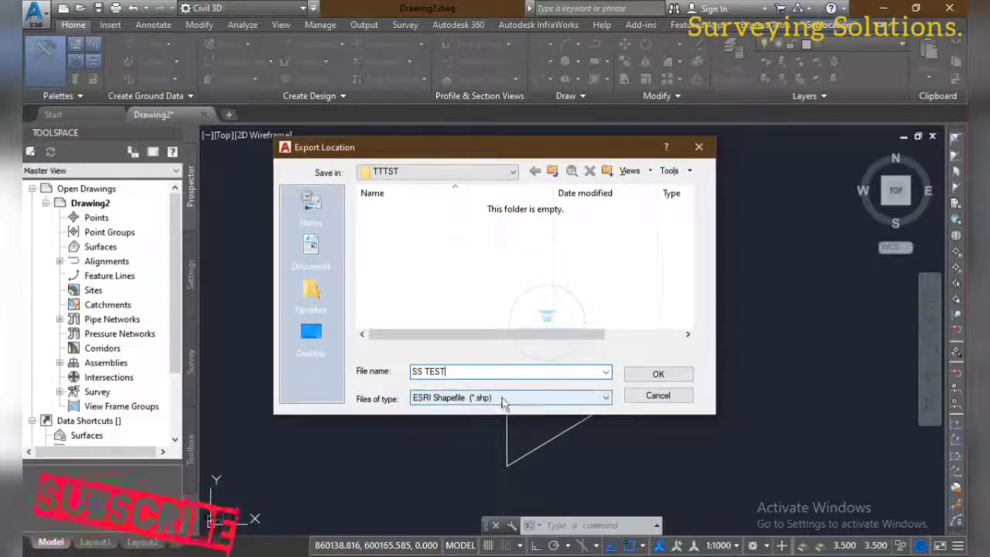
click(656, 375)
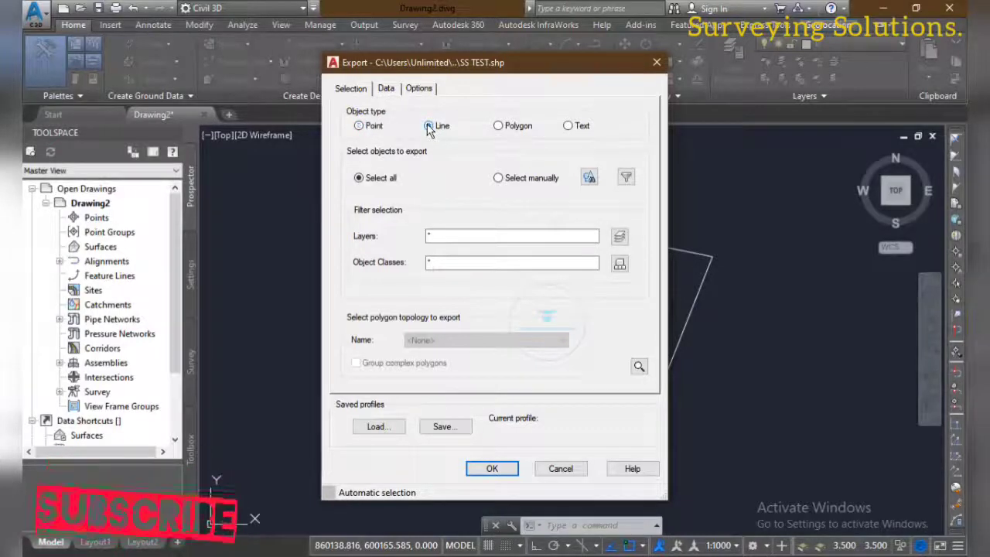
Export line objects to the shapefile, using Quick Select to pick polylines in the entire drawing whose Layer equals 0
click(429, 126)
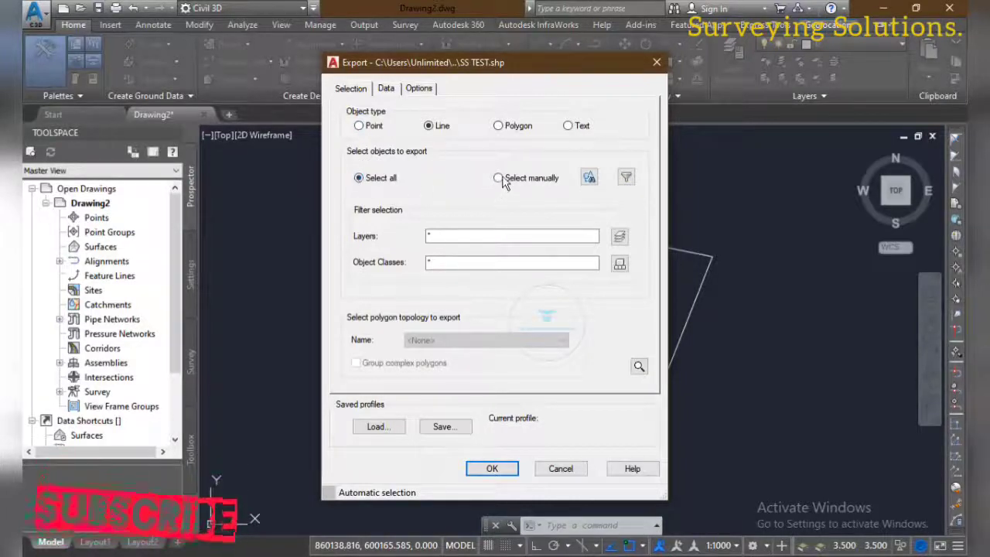
click(625, 179)
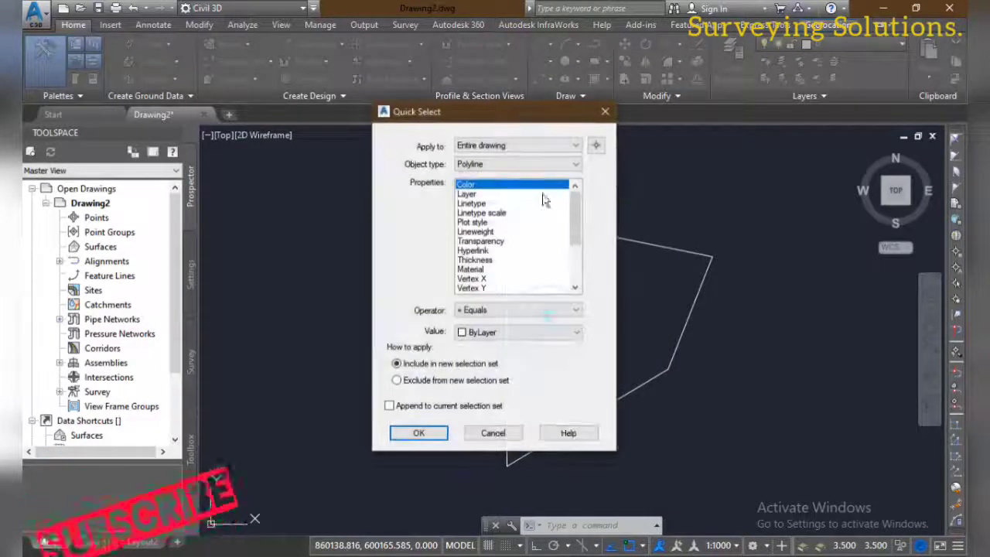
click(466, 195)
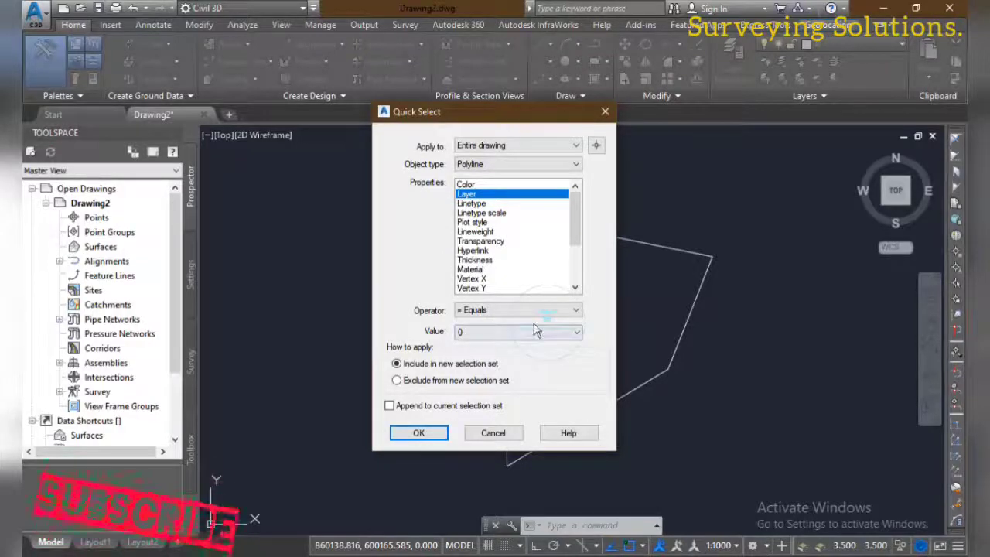
click(577, 332)
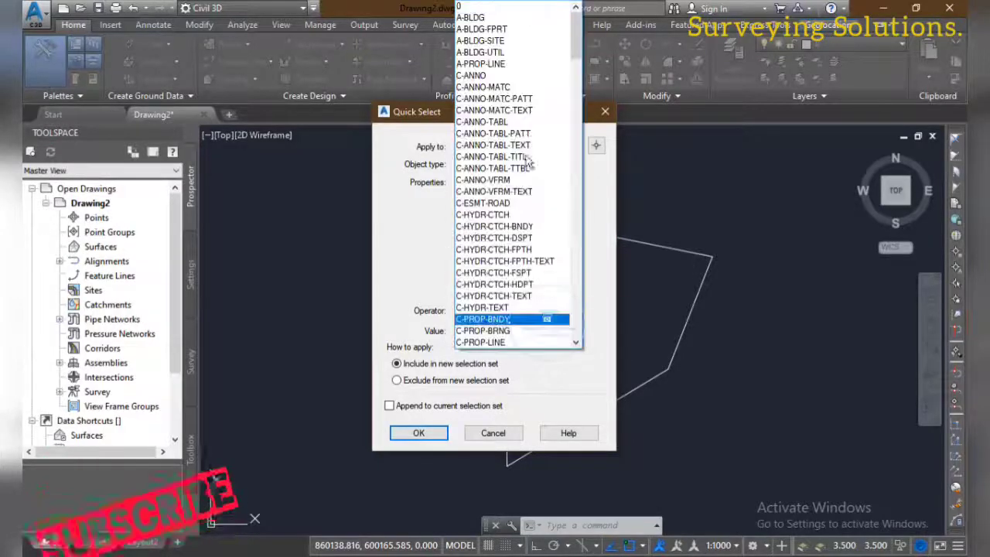
click(475, 6)
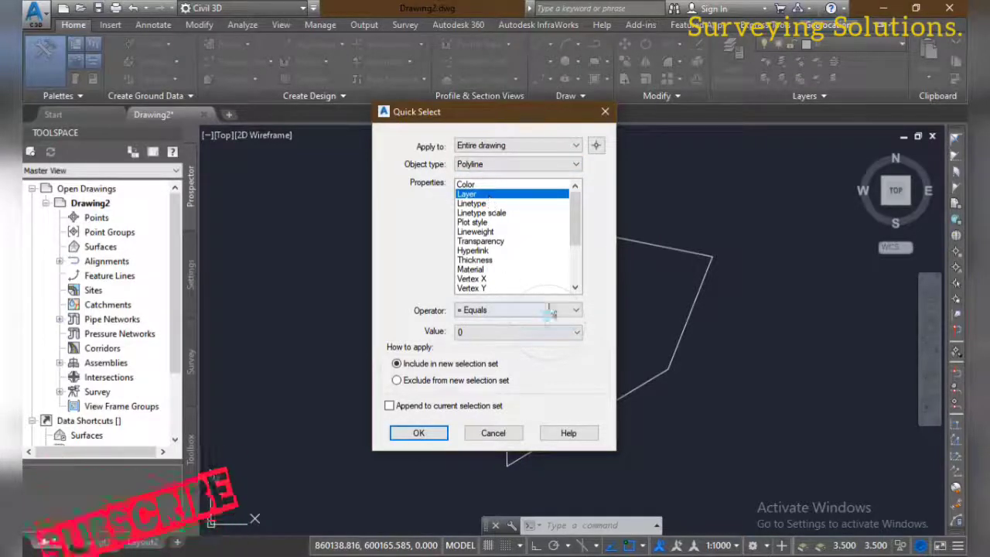
click(576, 331)
scroll(563, 193, up, 2)
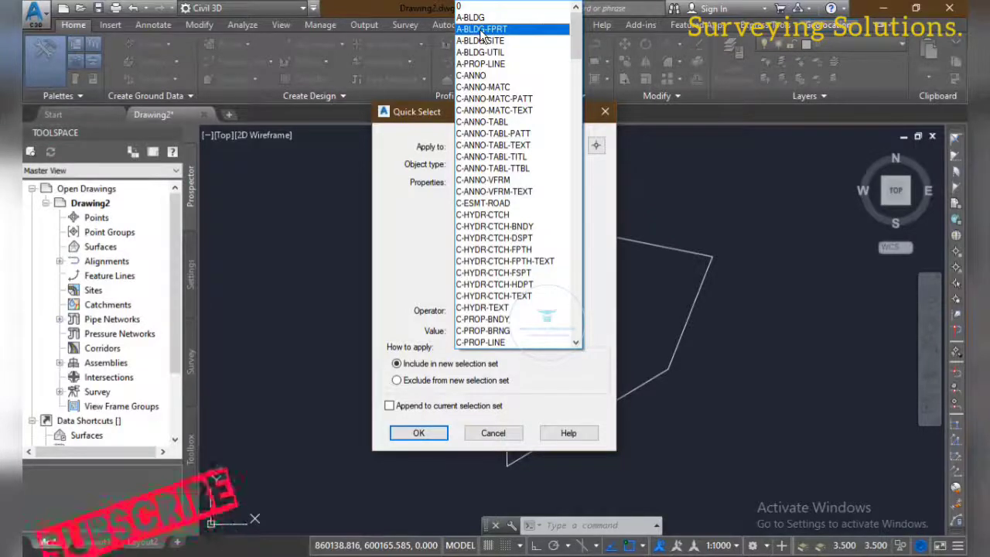
click(481, 7)
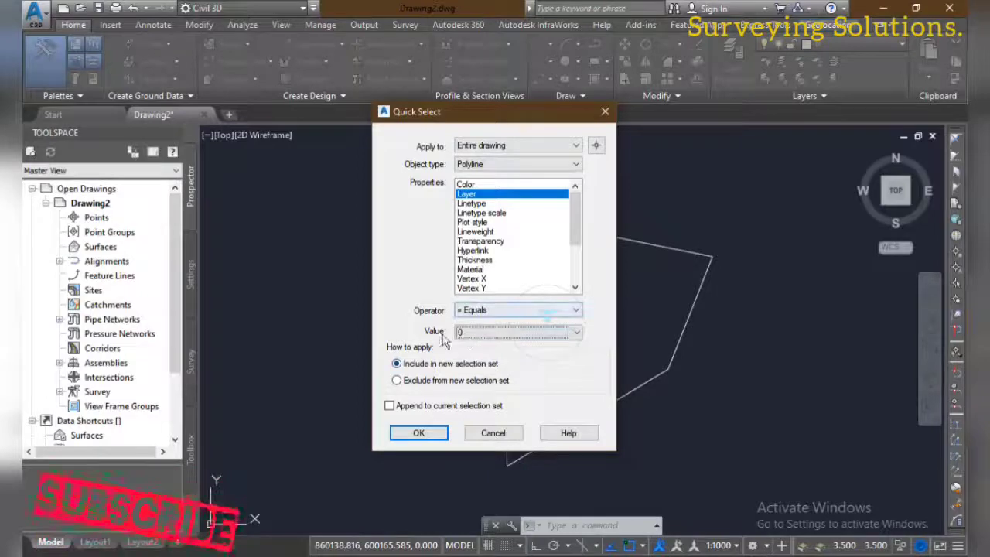
click(418, 433)
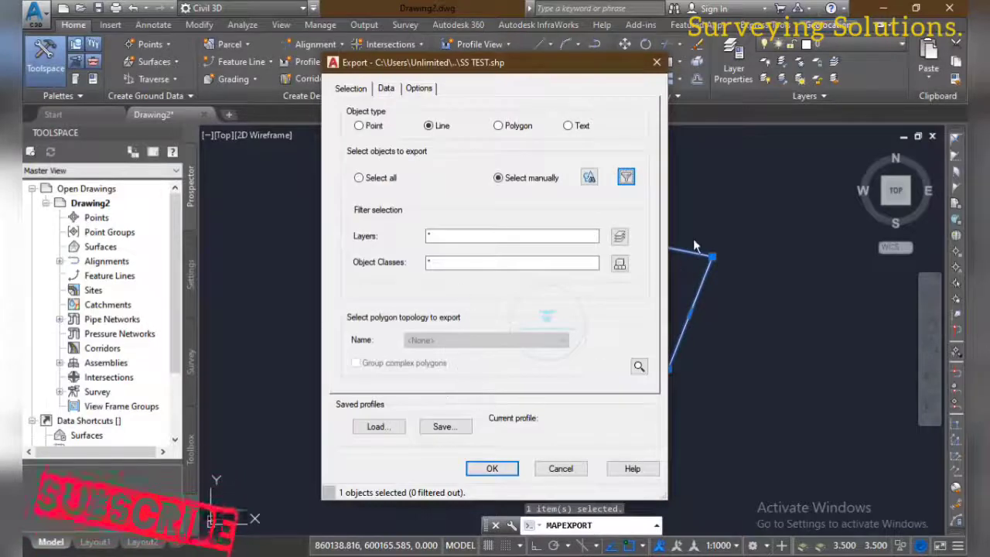
drag(565, 60, 482, 57)
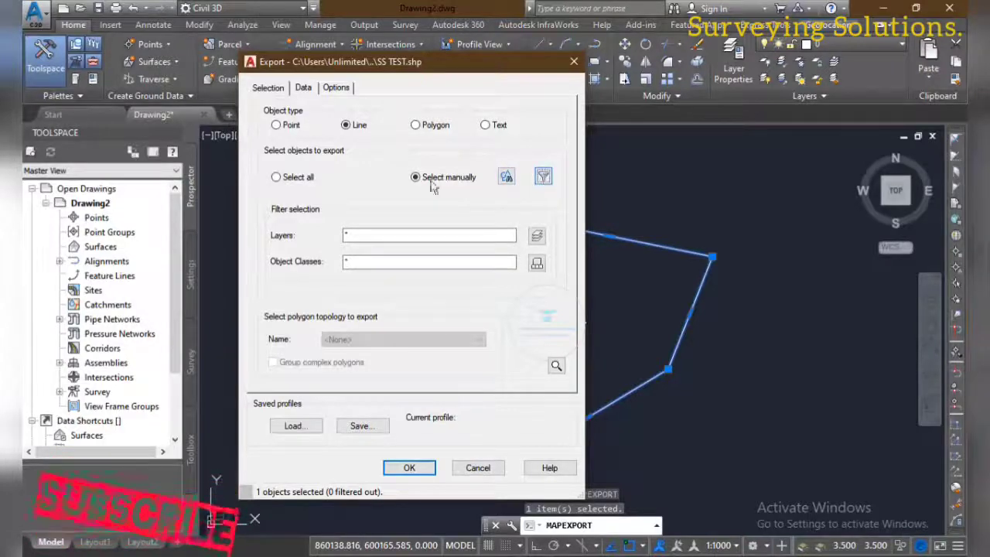
click(405, 468)
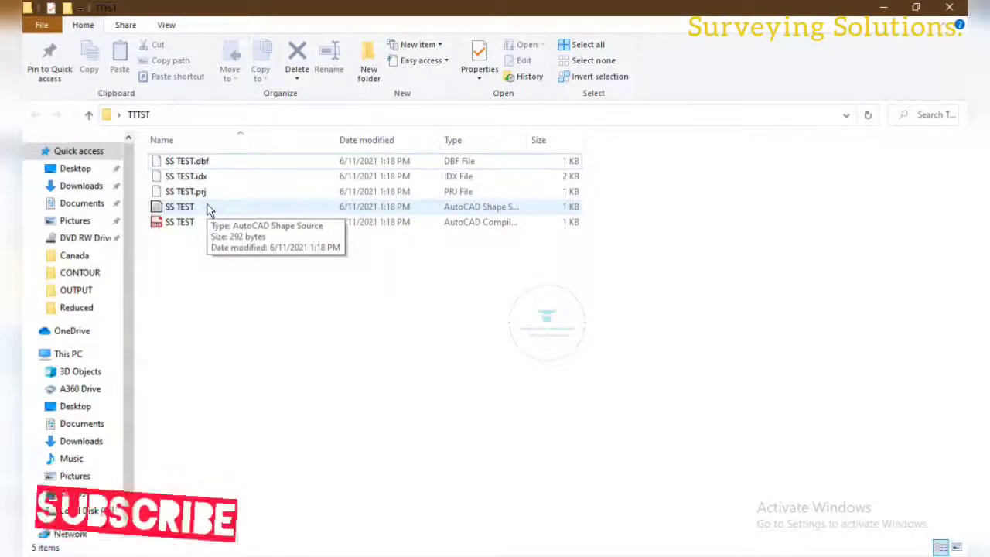
Open the exported SS TEST shape source file from the TTTST folder in File Explorer
double_click(201, 205)
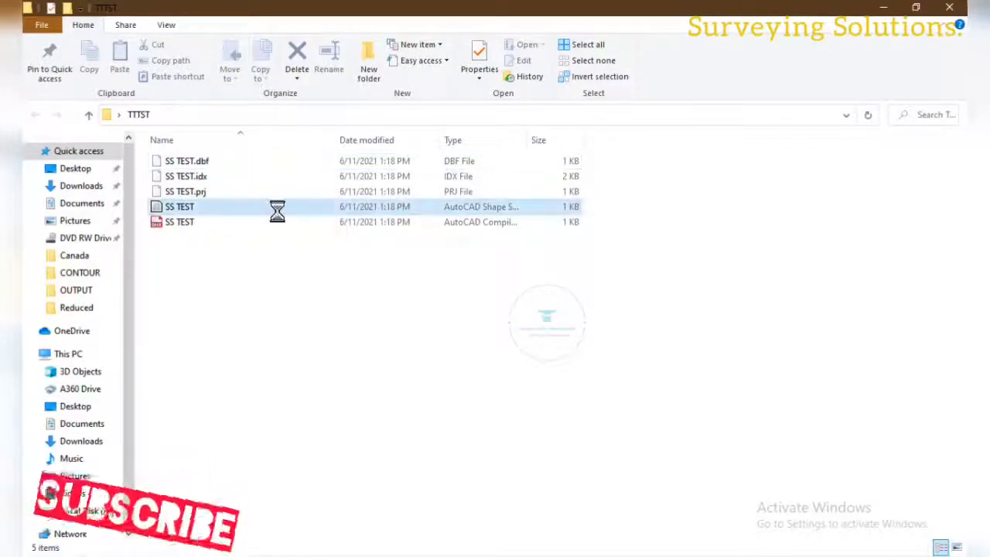